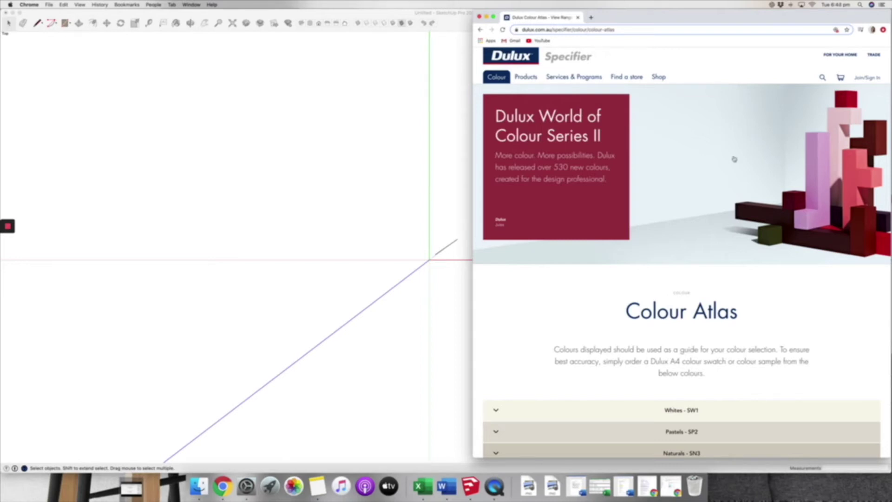
# Look through the colour ranges of the Dulux Colour Atlas, from Whites - SW1 to the S24 greens.
pyautogui.scroll(-5, 734, 173)
pyautogui.scroll(-12, 735, 173)
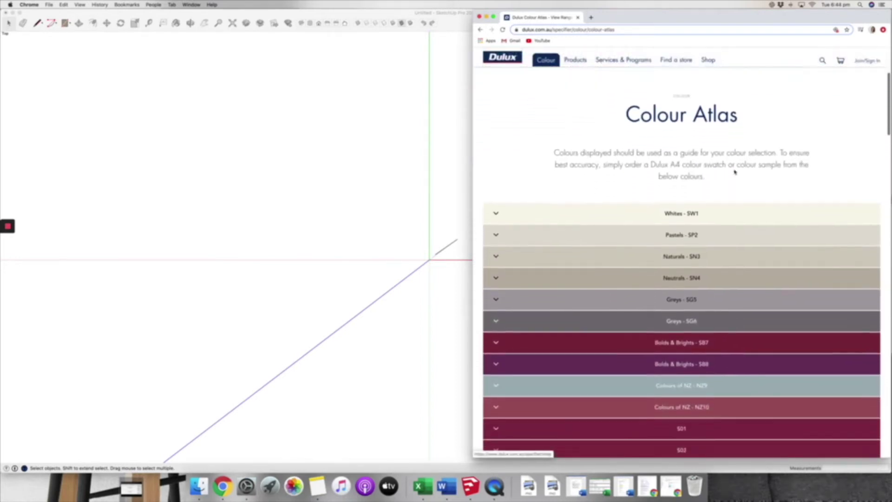
pyautogui.scroll(-3, 734, 172)
pyautogui.scroll(-3, 729, 175)
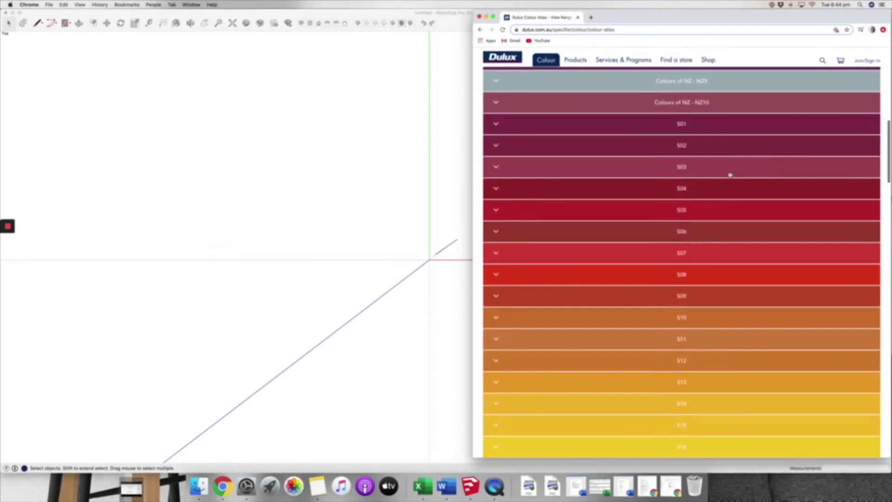
pyautogui.scroll(6, 607, 198)
pyautogui.scroll(15, 607, 198)
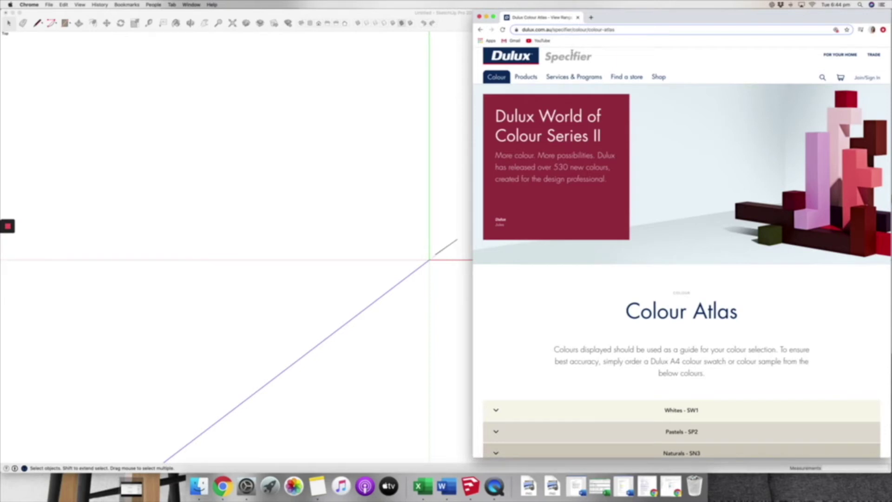
pyautogui.scroll(-5, 756, 244)
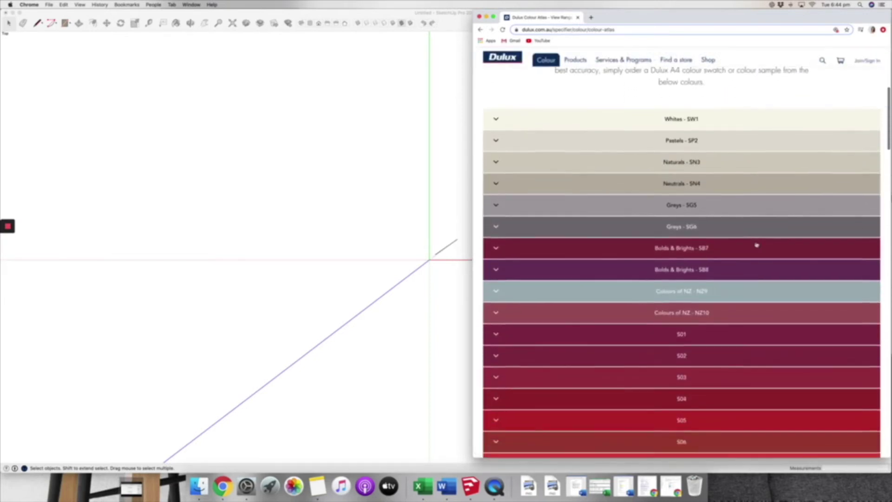
pyautogui.scroll(-5, 756, 244)
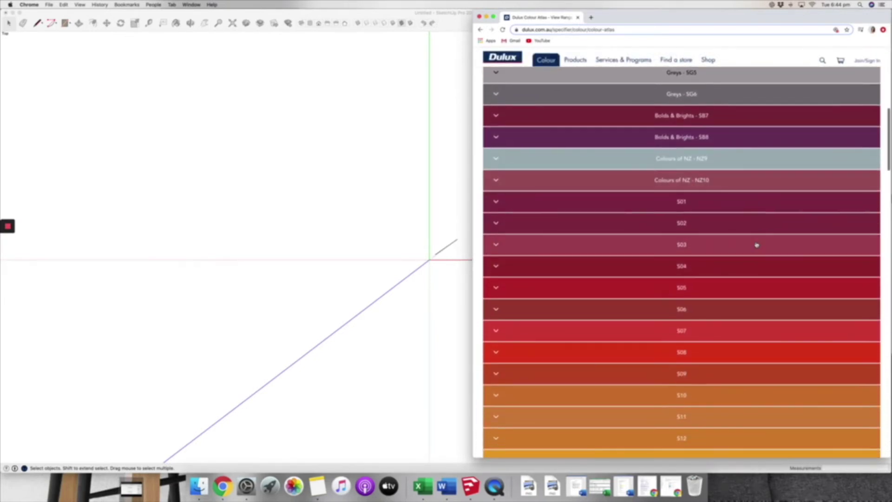
pyautogui.scroll(-1, 756, 245)
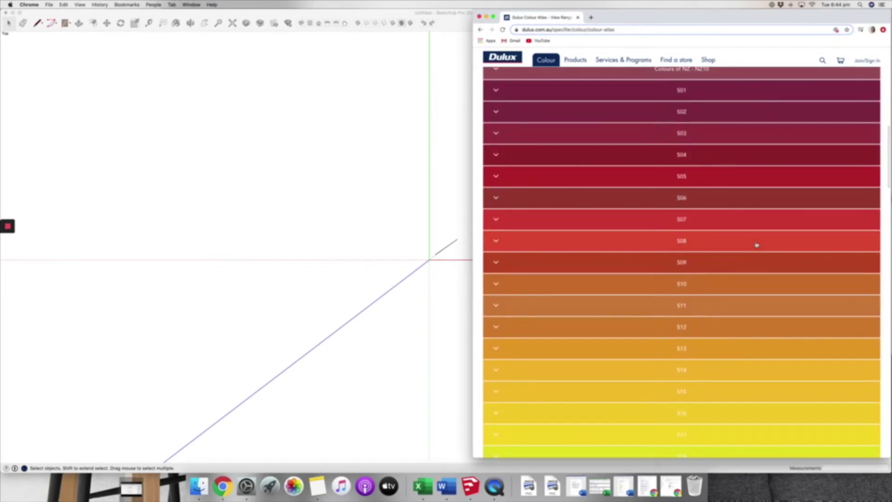
pyautogui.scroll(-2, 757, 245)
pyautogui.scroll(-6, 757, 245)
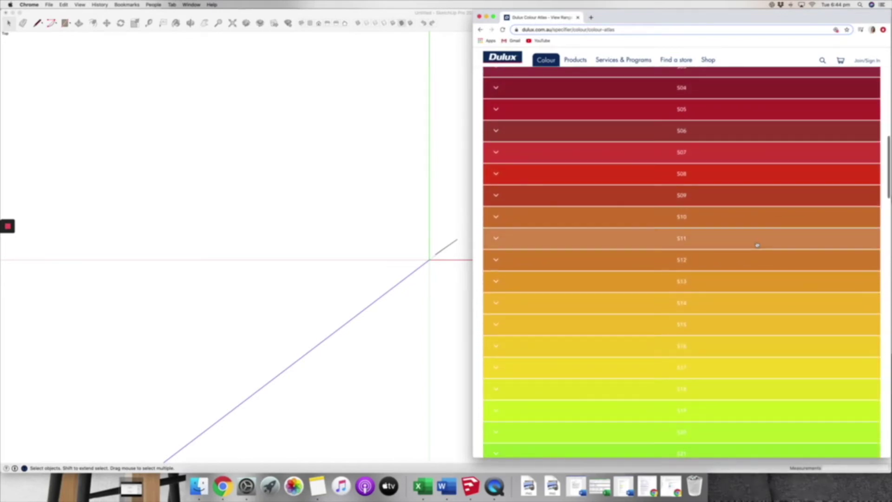
pyautogui.scroll(-4, 757, 245)
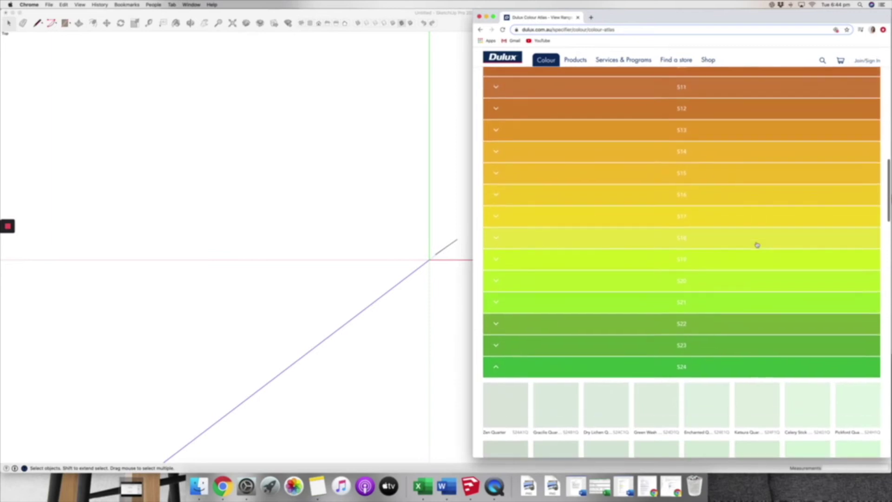
# Collapse the S24 range, open the Salt Spray Half colour from range S33, and highlight its RGB values.
pyautogui.click(494, 330)
pyautogui.scroll(-10, 583, 266)
pyautogui.scroll(-5, 585, 267)
pyautogui.scroll(5, 583, 265)
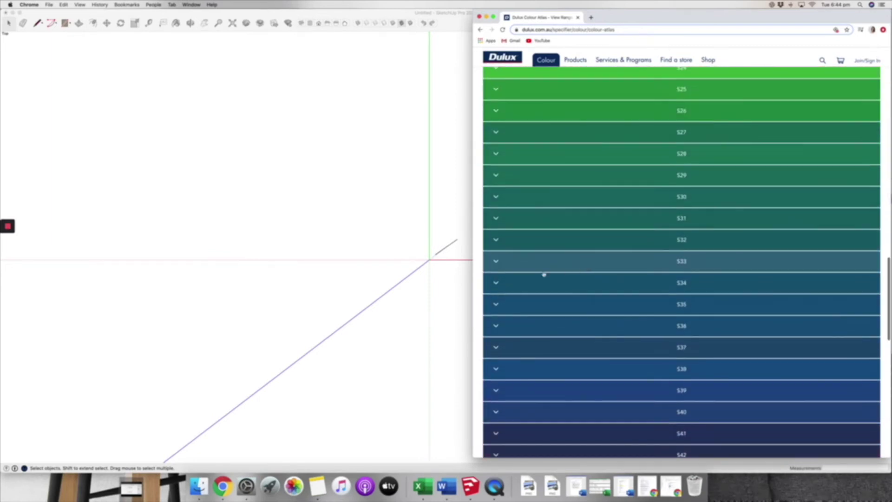
pyautogui.click(496, 261)
pyautogui.scroll(-6, 642, 284)
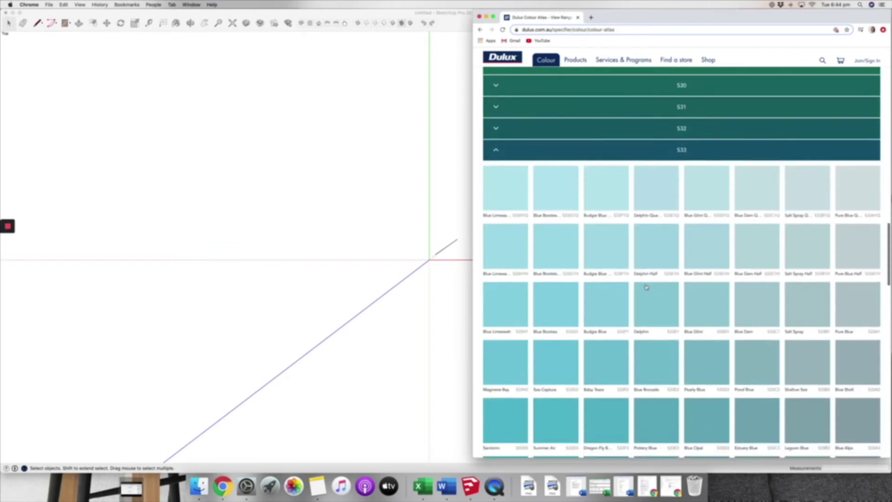
pyautogui.click(797, 207)
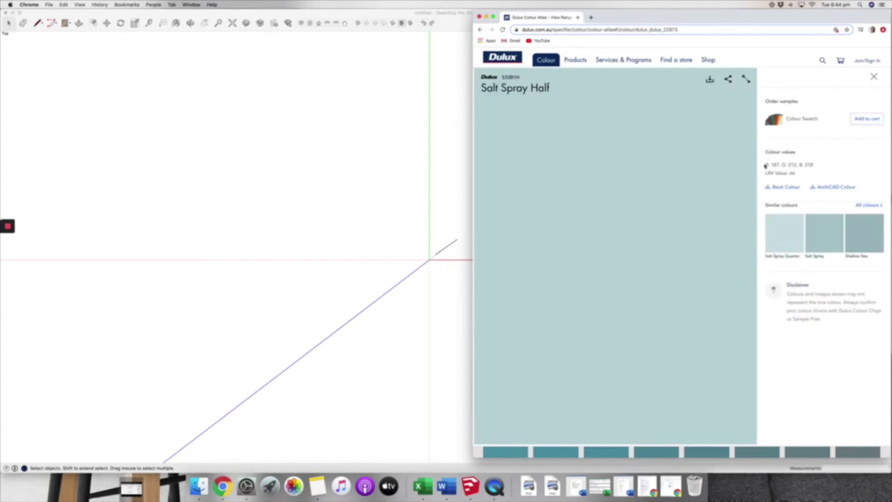
pyautogui.moveTo(764, 165); pyautogui.dragTo(823, 165)
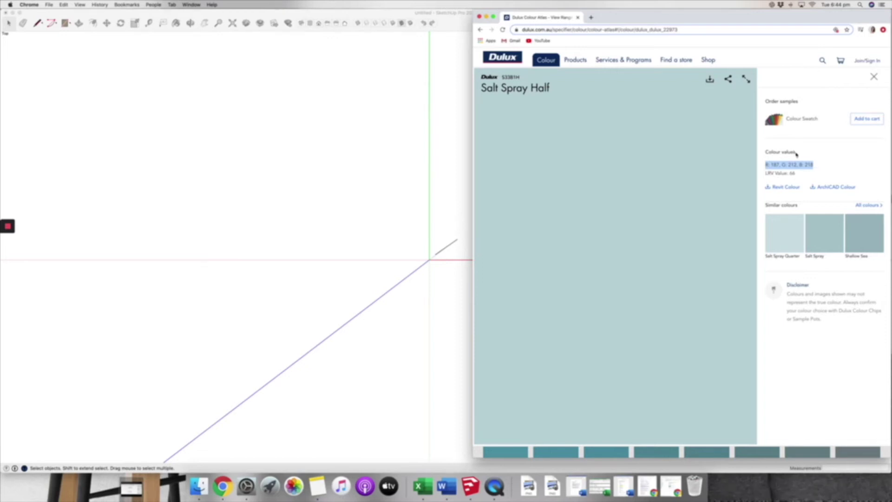
pyautogui.click(816, 154)
# Switch to SketchUp and draw a rectangle about 3254 by 2303 mm behind the red axis, beside the green axis.
pyautogui.click(367, 140)
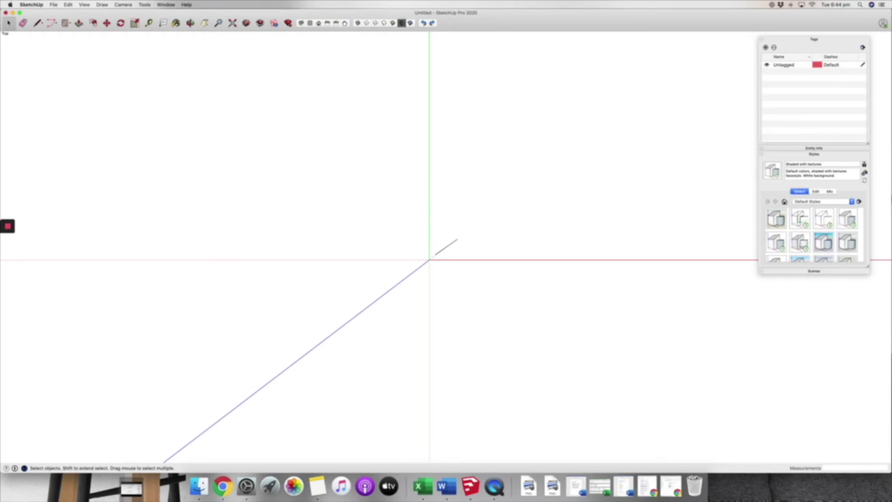
pyautogui.press('r')
pyautogui.click(215, 116)
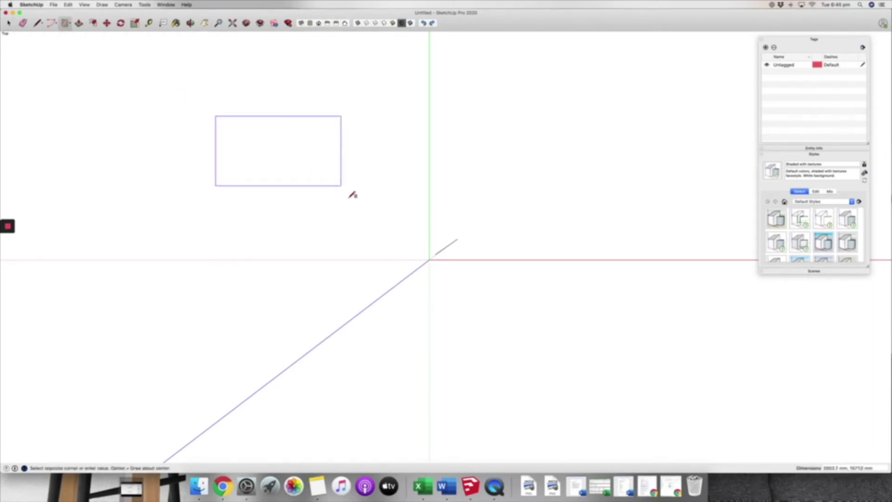
pyautogui.click(351, 212)
# Reverse the rectangle's face so its front side faces the top view, and deselect it.
pyautogui.rightClick(250, 157)
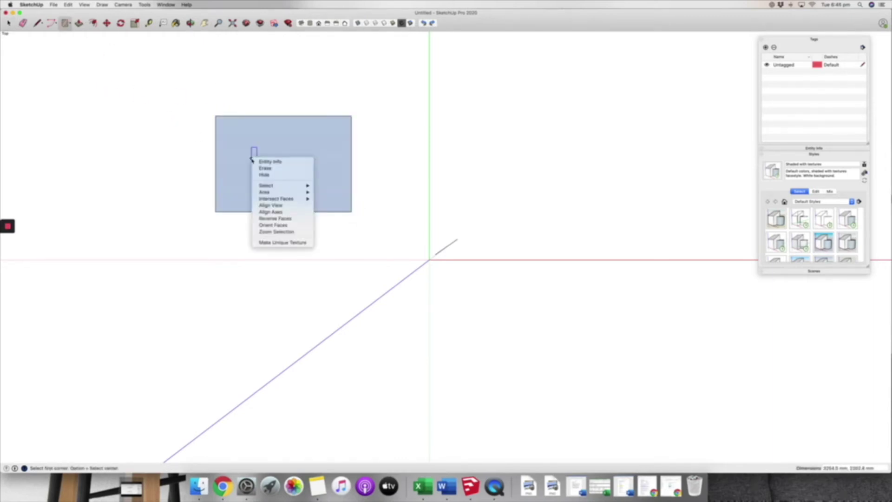
pyautogui.click(8, 25)
pyautogui.rightClick(280, 198)
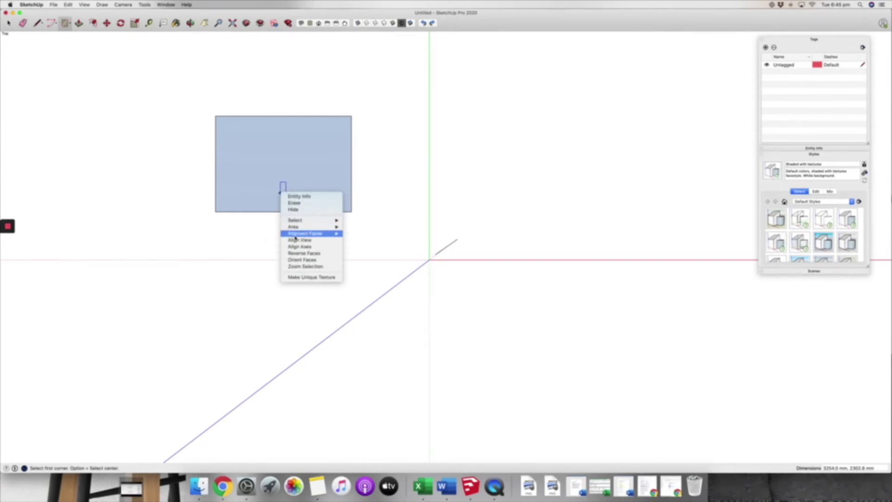
pyautogui.click(311, 253)
pyautogui.click(8, 23)
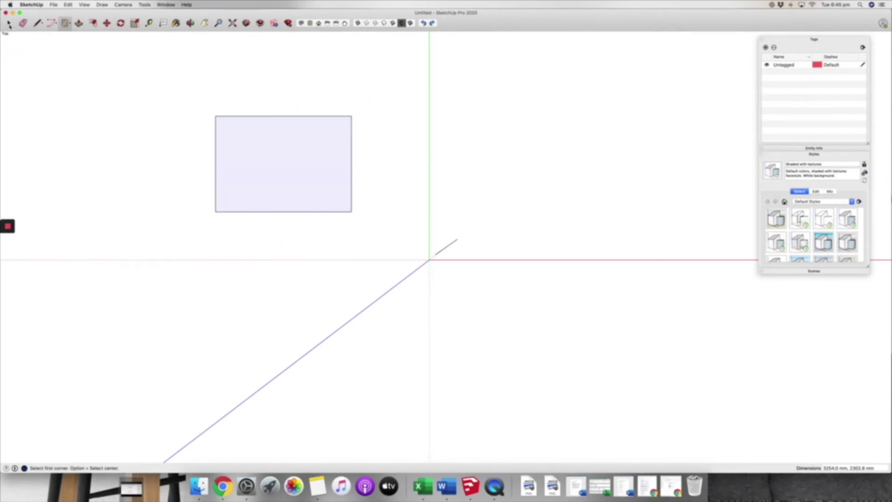
pyautogui.click(279, 106)
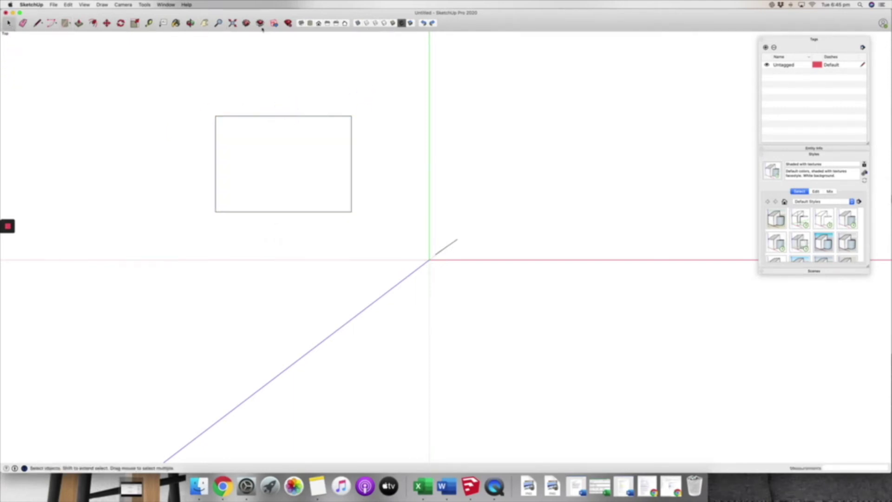
# Start the Paint Bucket tool and set its colour picker to RGB Sliders.
pyautogui.click(175, 23)
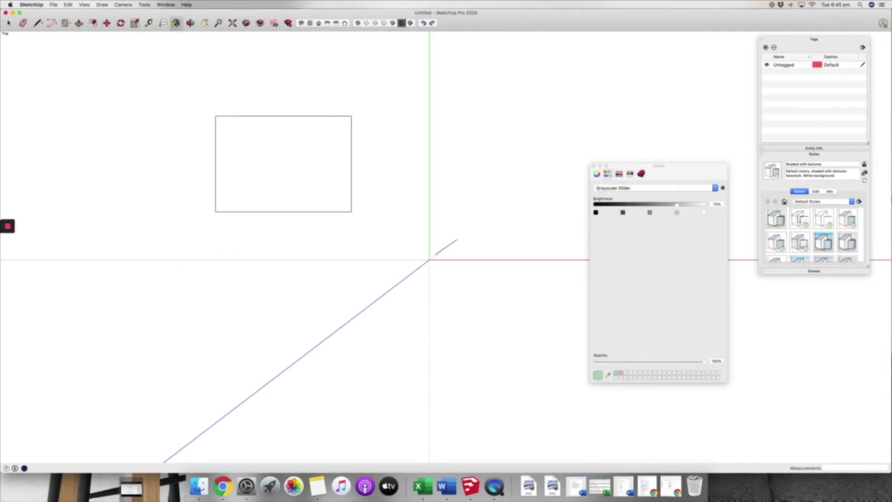
pyautogui.click(630, 174)
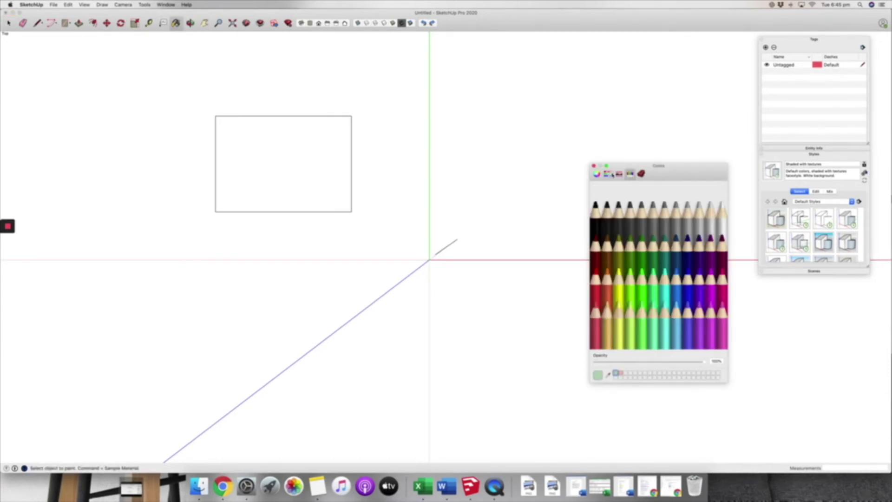
pyautogui.moveTo(659, 179); pyautogui.dragTo(675, 175)
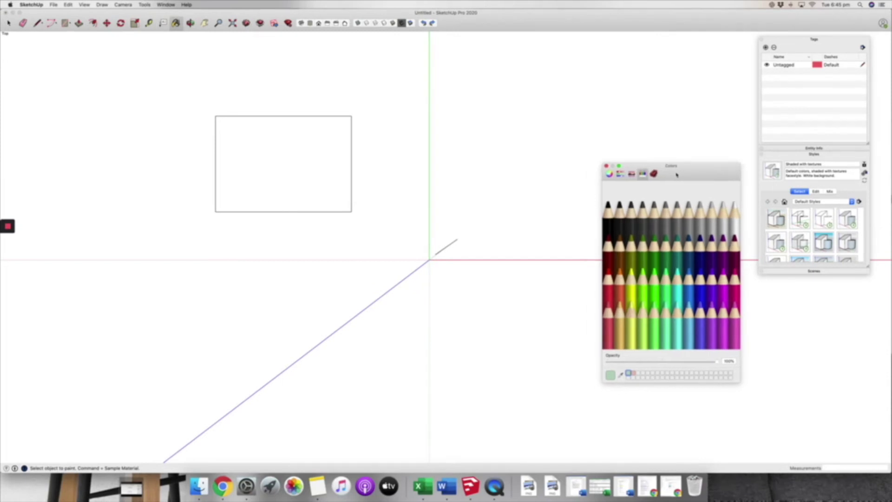
pyautogui.click(620, 174)
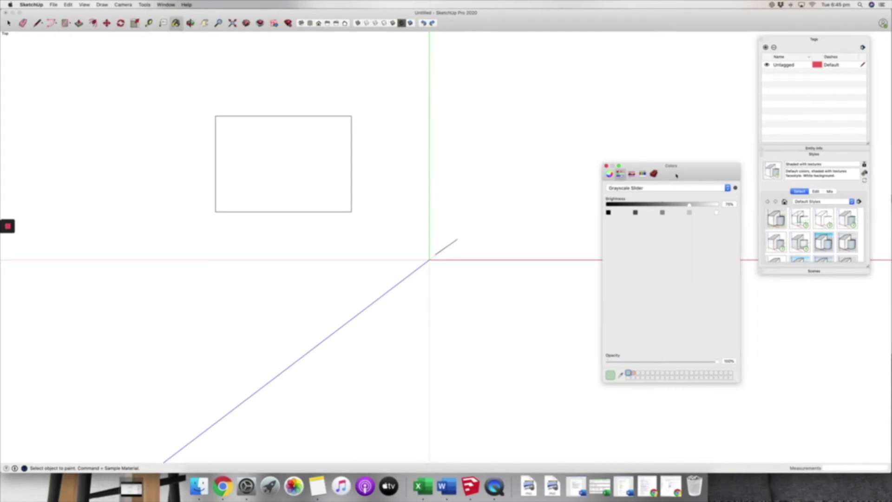
pyautogui.click(668, 188)
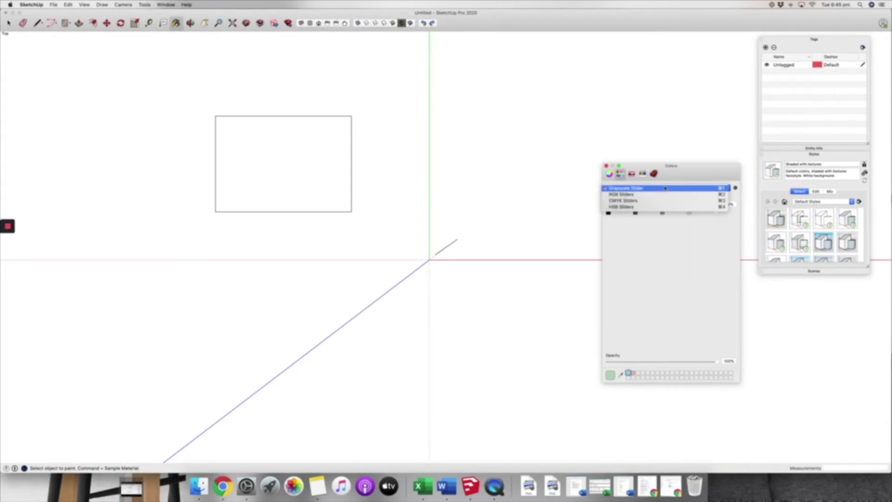
pyautogui.click(626, 194)
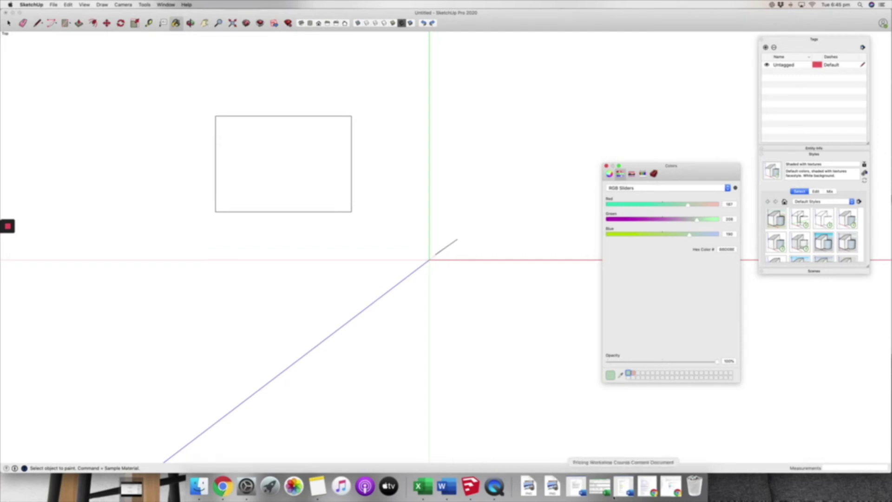
# Check Salt Spray Half's RGB values in Chrome and enter Red 187, Green 212 and Blue 218 in SketchUp's colour picker.
pyautogui.click(223, 486)
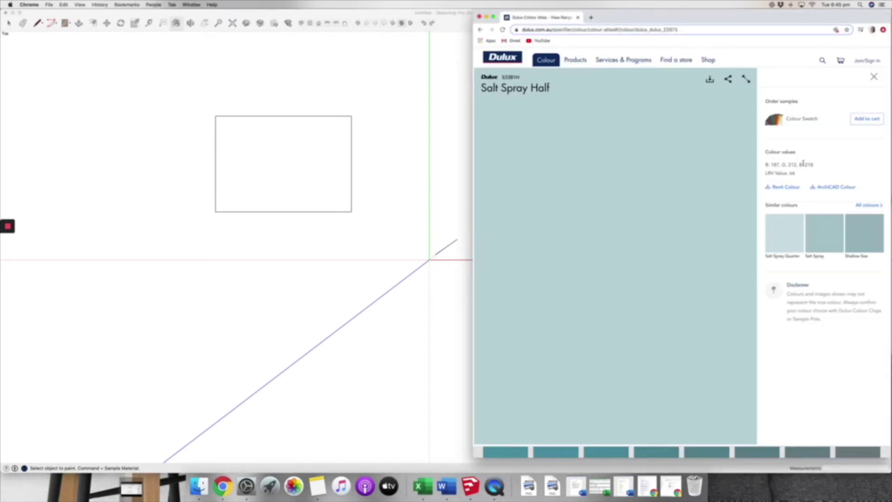
pyautogui.moveTo(813, 165); pyautogui.dragTo(766, 168)
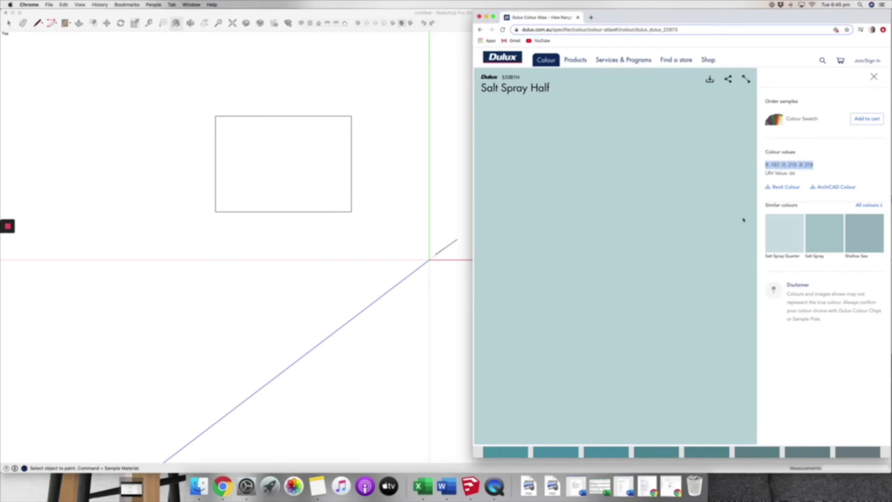
pyautogui.click(435, 201)
pyautogui.click(729, 204)
pyautogui.doubleClick(734, 204)
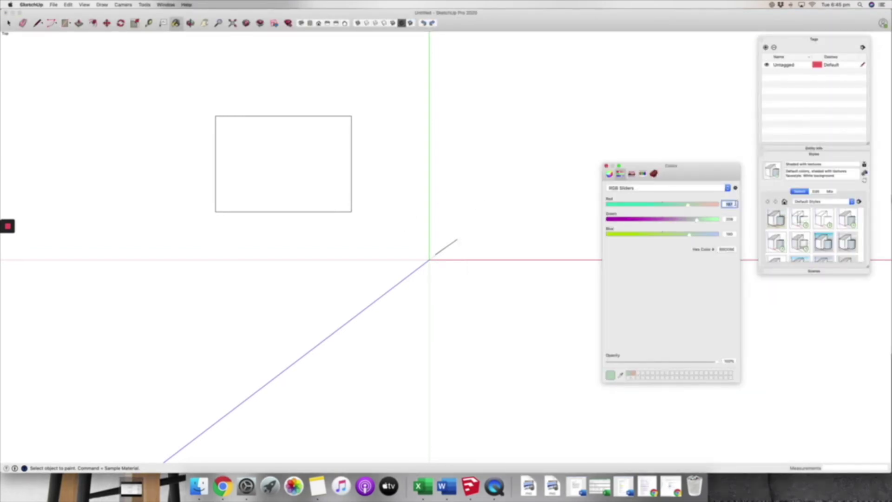
pyautogui.write('187')
pyautogui.press('Tab')
pyautogui.write('212')
pyautogui.press('Tab')
pyautogui.write('2')
# Compare the mixed colour side by side with the Salt Spray Half page in Chrome, and restore SketchUp's full window width.
pyautogui.moveTo(650, 165); pyautogui.dragTo(358, 146)
pyautogui.click(223, 487)
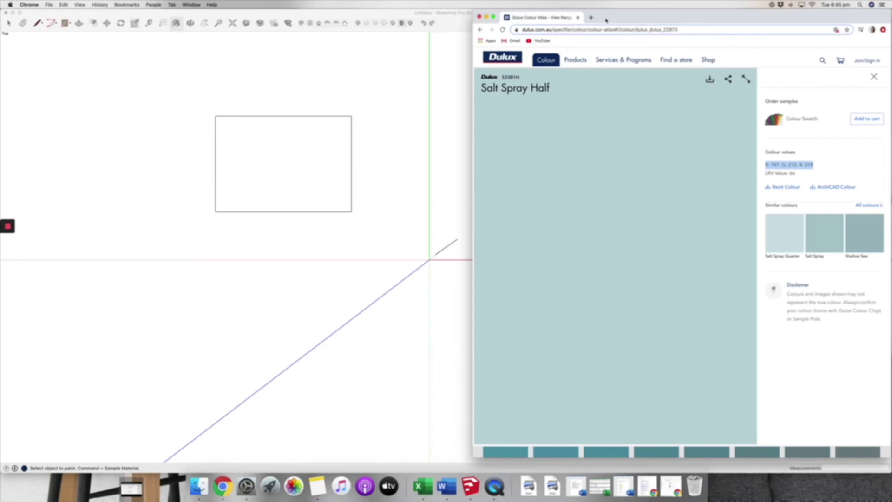
pyautogui.click(425, 53)
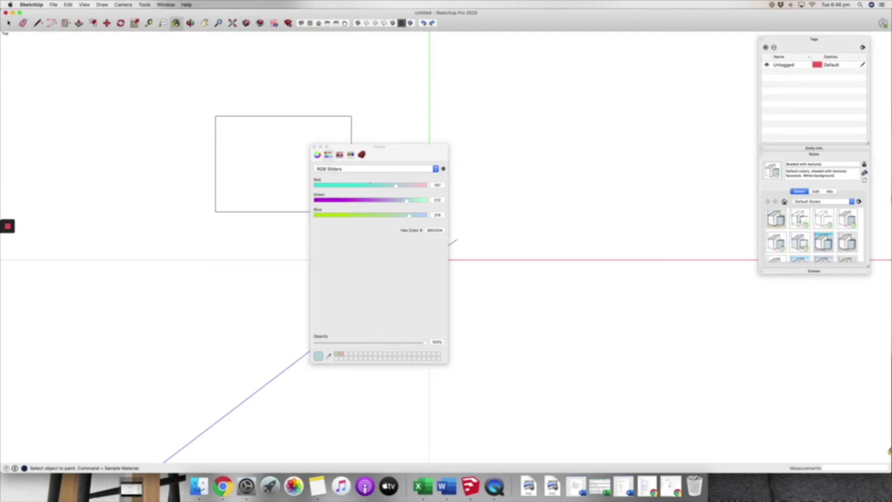
pyautogui.moveTo(889, 450); pyautogui.dragTo(475, 385)
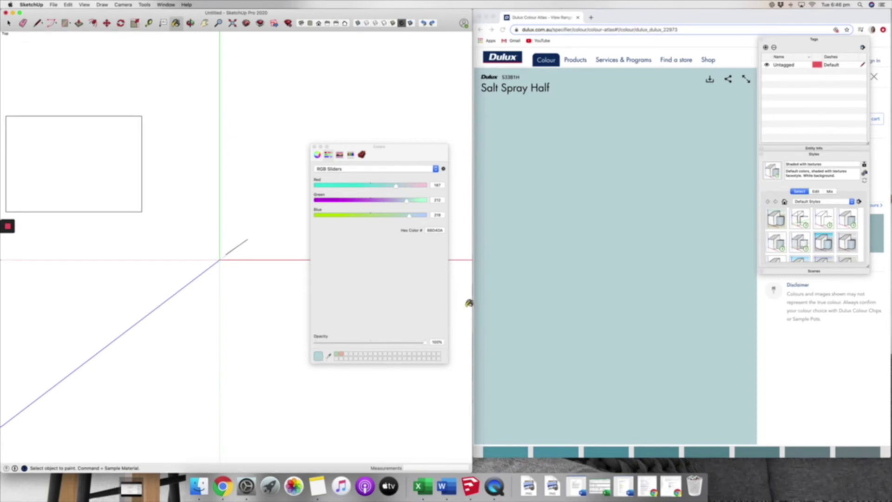
pyautogui.moveTo(472, 304)
pyautogui.mouseDown()
pyautogui.moveTo(785, 319)
pyautogui.moveTo(890, 315)
pyautogui.mouseUp()
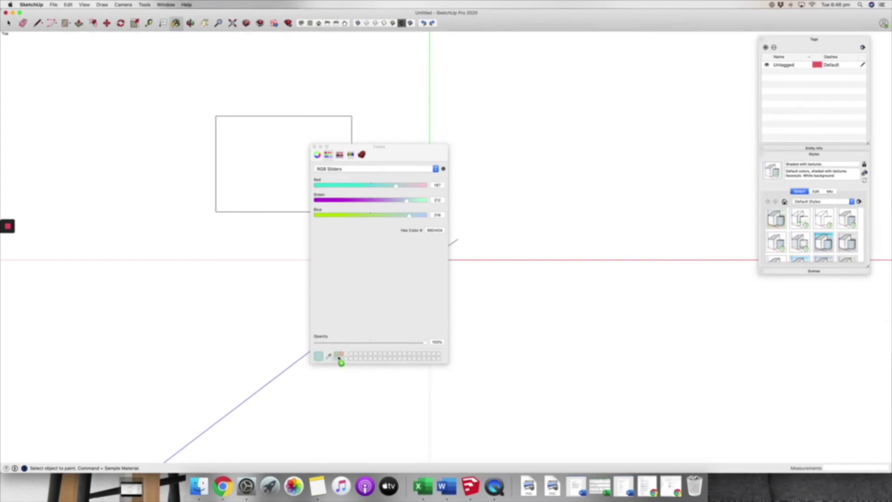
# Save the mixed colour as a swatch beside the existing saved colours.
pyautogui.moveTo(320, 358); pyautogui.dragTo(339, 360)
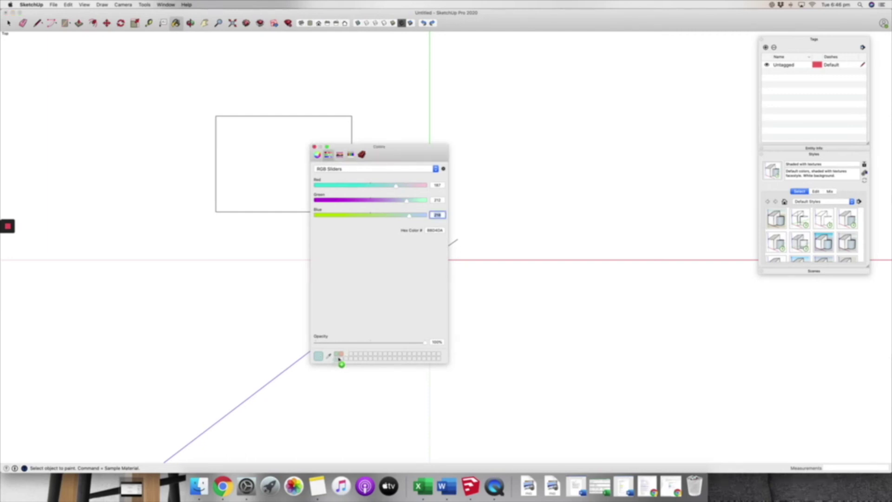
pyautogui.moveTo(339, 360); pyautogui.dragTo(340, 359)
pyautogui.click(347, 355)
# Move the colour picker clear of the rectangle and paint the rectangle's face with the mixed colour.
pyautogui.moveTo(395, 155); pyautogui.dragTo(666, 145)
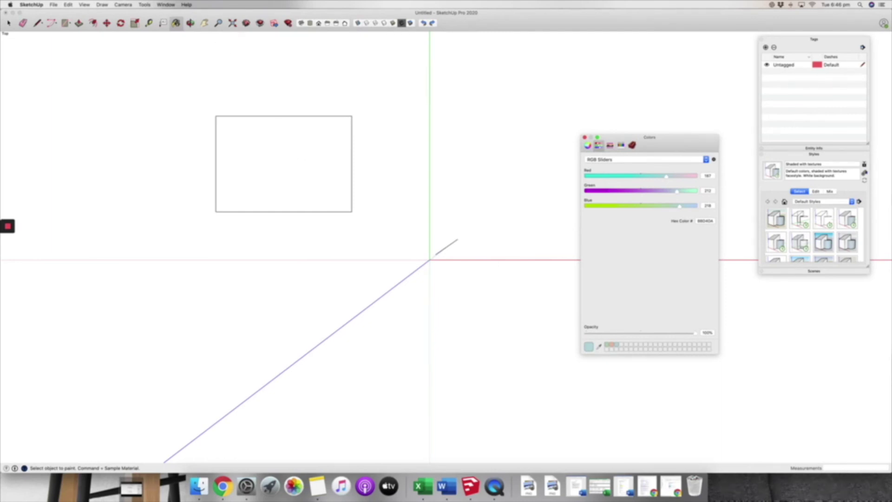
pyautogui.click(174, 23)
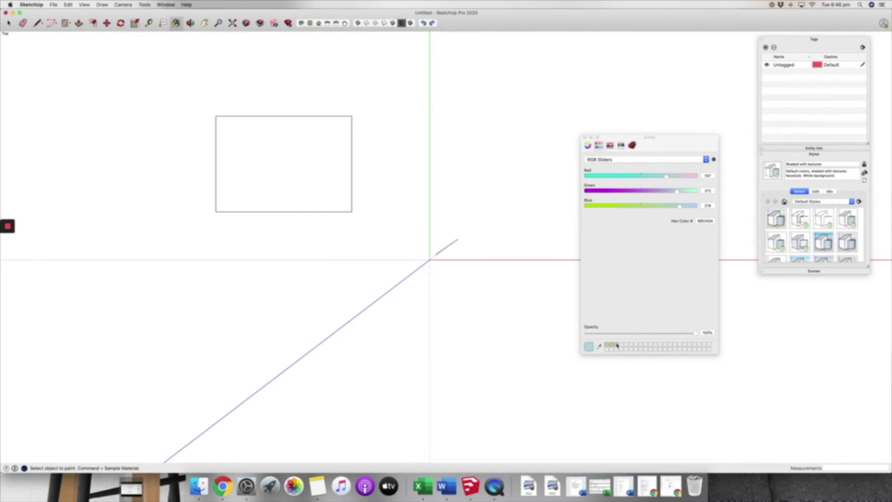
pyautogui.click(319, 149)
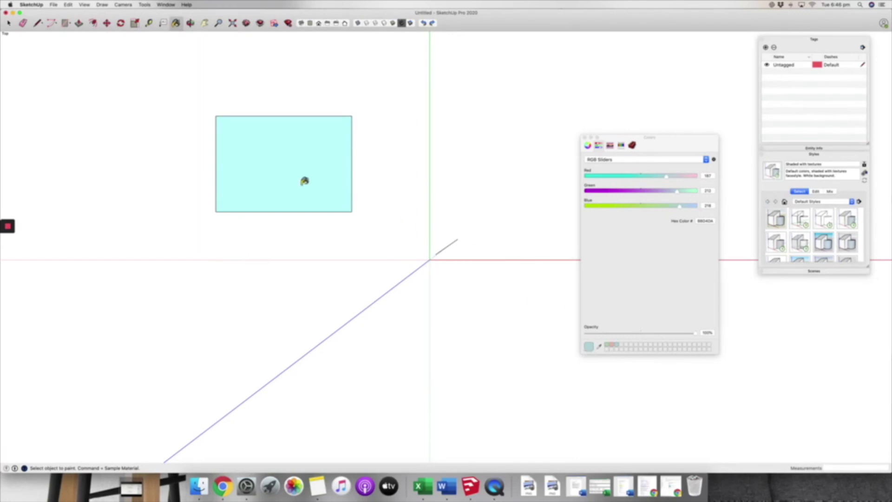
# View the painted rectangle from an angle, then return to the Top view with its face enlarged.
pyautogui.press('o')
pyautogui.moveTo(348, 151)
pyautogui.mouseDown()
pyautogui.moveTo(175, 176)
pyautogui.moveTo(229, 86)
pyautogui.moveTo(250, 229)
pyautogui.moveTo(297, 313)
pyautogui.moveTo(238, 237)
pyautogui.moveTo(297, 320)
pyautogui.moveTo(291, 382)
pyautogui.moveTo(271, 314)
pyautogui.moveTo(295, 295)
pyautogui.moveTo(227, 292)
pyautogui.moveTo(275, 235)
pyautogui.moveTo(384, 308)
pyautogui.moveTo(404, 297)
pyautogui.moveTo(285, 259)
pyautogui.moveTo(567, 325)
pyautogui.moveTo(480, 302)
pyautogui.moveTo(476, 361)
pyautogui.moveTo(442, 290)
pyautogui.moveTo(439, 253)
pyautogui.moveTo(511, 225)
pyautogui.moveTo(249, 291)
pyautogui.moveTo(294, 201)
pyautogui.moveTo(382, 257)
pyautogui.mouseUp()
pyautogui.scroll(3, 280, 255)
pyautogui.click(310, 23)
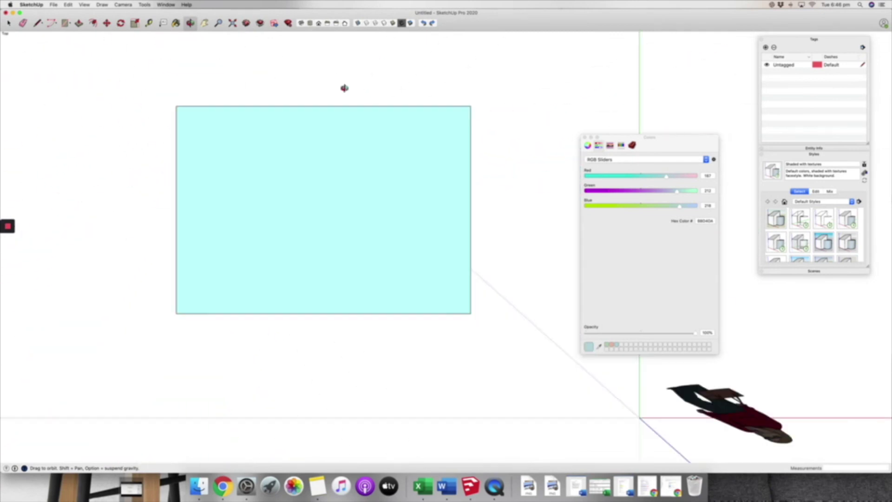
pyautogui.scroll(5, 391, 238)
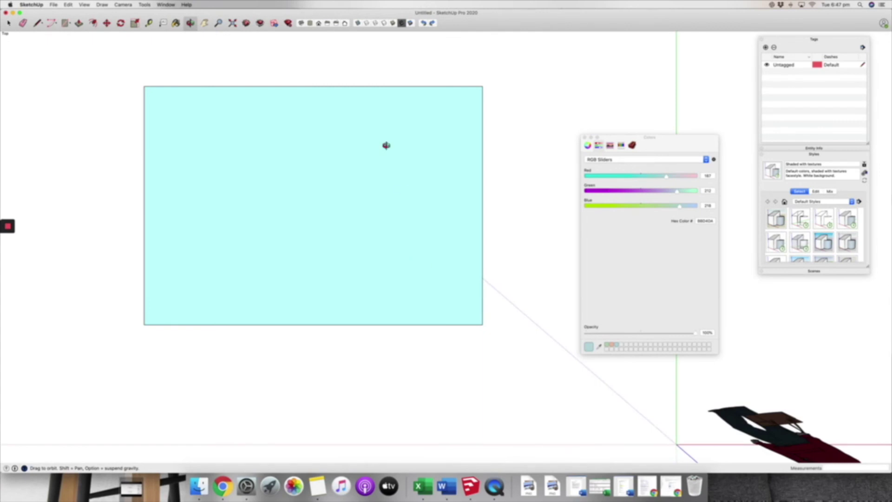
# Examine how the painted face's colour shade changes at different oblique viewing angles, both close up and from farther away.
pyautogui.moveTo(344, 169); pyautogui.dragTo(310, 189)
pyautogui.moveTo(429, 180); pyautogui.dragTo(326, 167)
pyautogui.scroll(-4, 326, 167)
pyautogui.scroll(5, 438, 167)
pyautogui.moveTo(395, 184); pyautogui.dragTo(317, 181)
pyautogui.moveTo(321, 148); pyautogui.dragTo(415, 178)
pyautogui.scroll(-3, 415, 178)
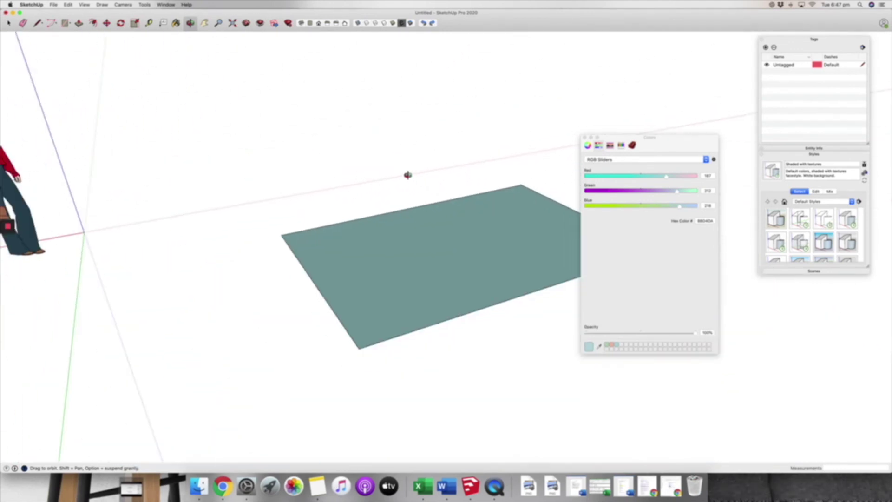
pyautogui.scroll(4, 408, 175)
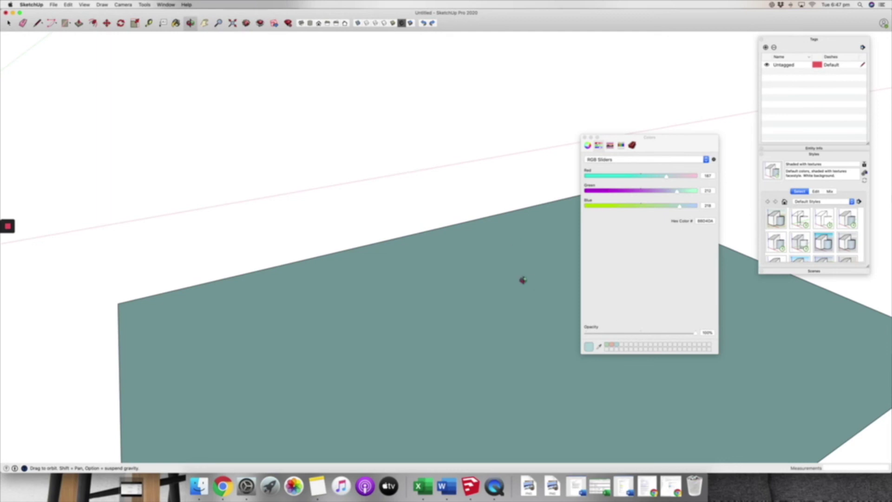
pyautogui.moveTo(458, 249); pyautogui.dragTo(469, 268)
pyautogui.scroll(-8, 416, 235)
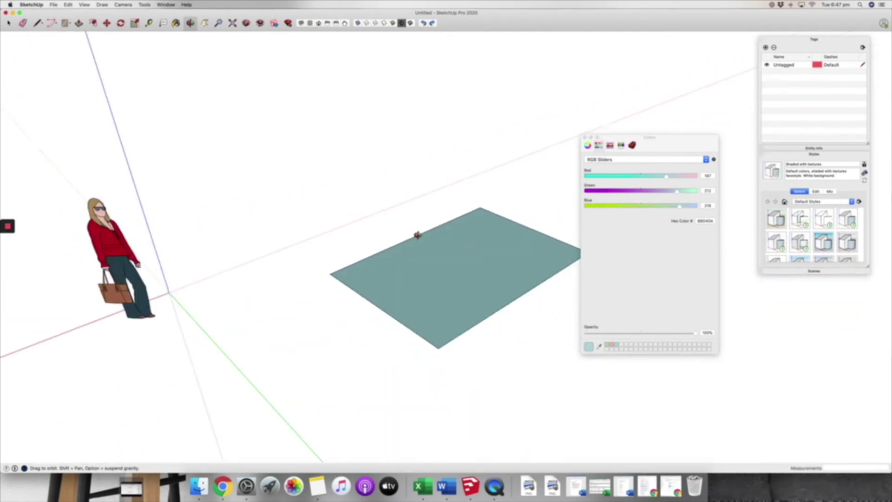
pyautogui.scroll(6, 506, 265)
pyautogui.moveTo(453, 261); pyautogui.dragTo(550, 244)
pyautogui.scroll(-5, 437, 245)
pyautogui.scroll(7, 438, 245)
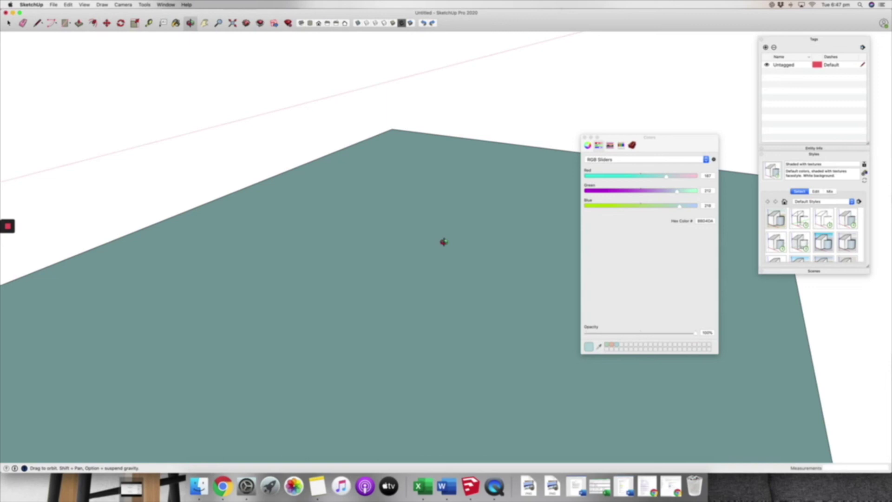
pyautogui.moveTo(376, 235); pyautogui.dragTo(339, 229)
pyautogui.scroll(-5, 375, 234)
pyautogui.scroll(3, 375, 235)
pyautogui.moveTo(359, 234); pyautogui.dragTo(428, 231)
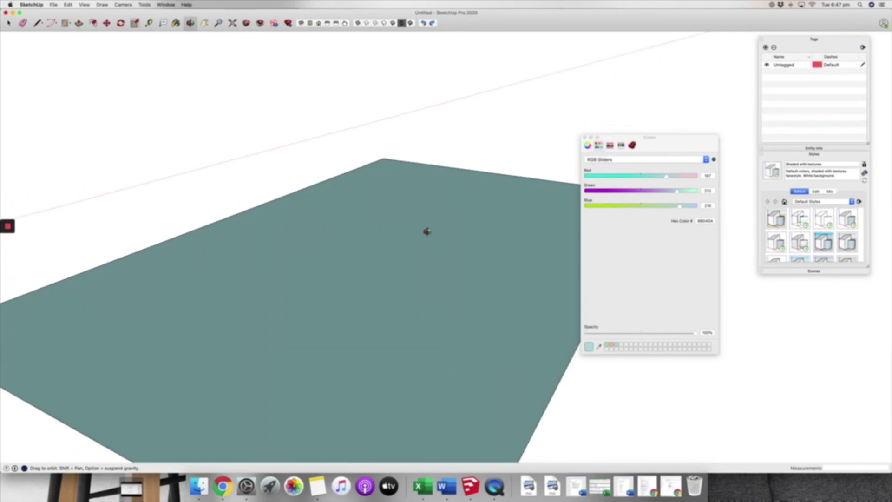